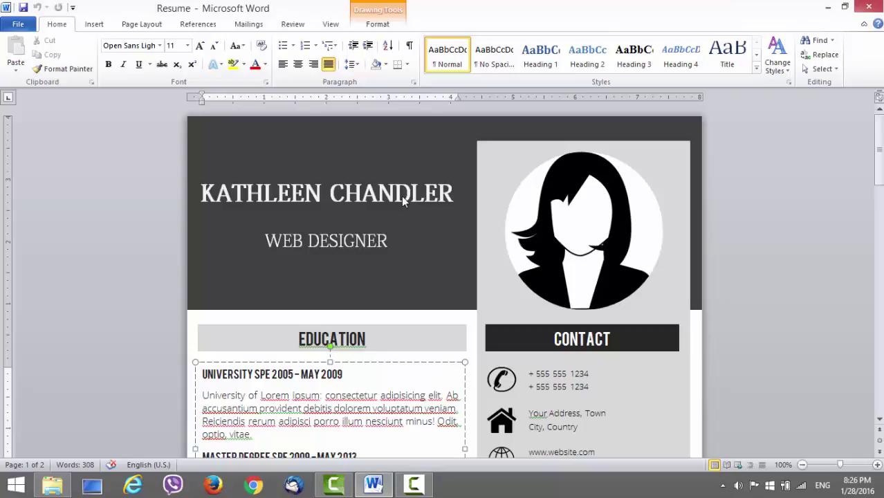
pyautogui.click(397, 197)
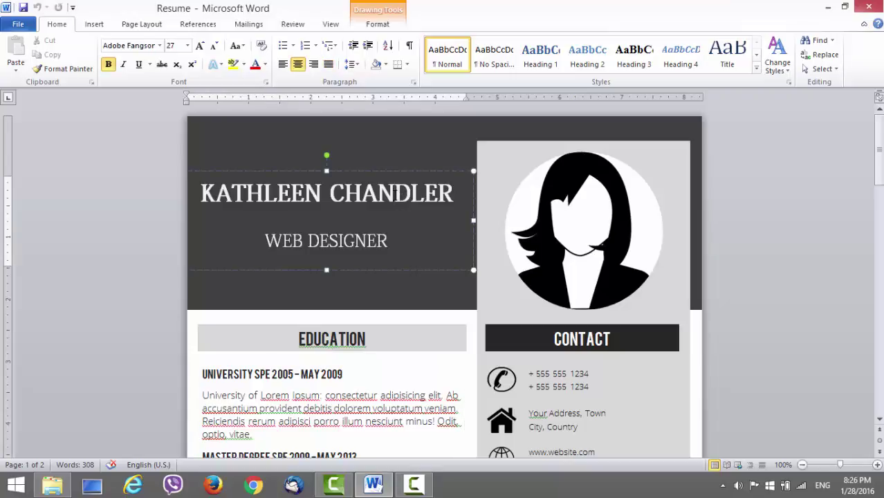
pyautogui.doubleClick(396, 191)
pyautogui.click(362, 194)
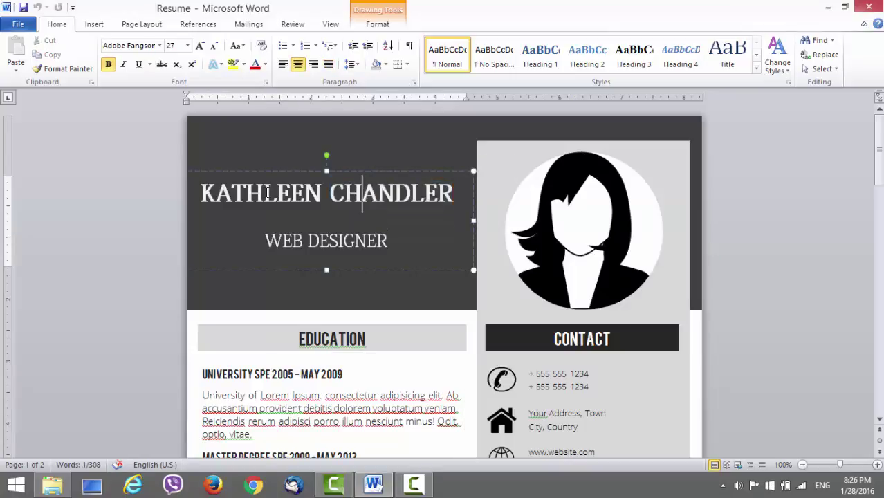
pyautogui.moveTo(267, 192); pyautogui.dragTo(456, 195)
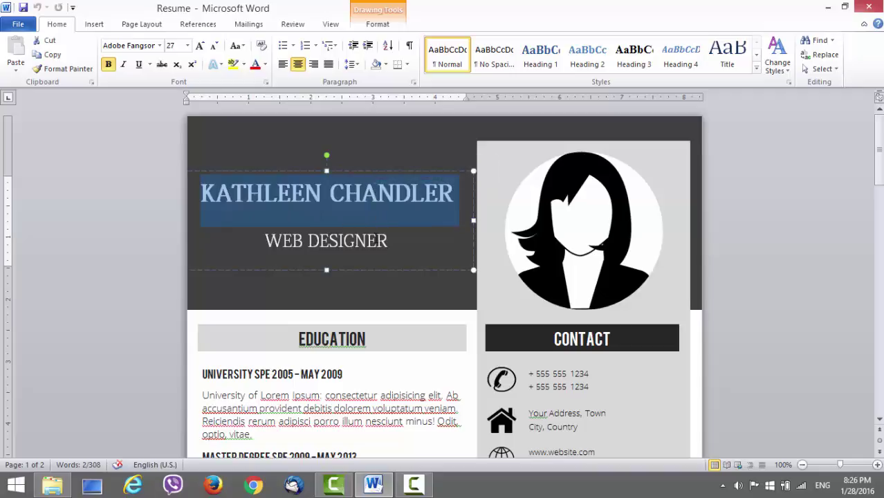
pyautogui.click(382, 239)
pyautogui.moveTo(352, 241); pyautogui.dragTo(265, 240)
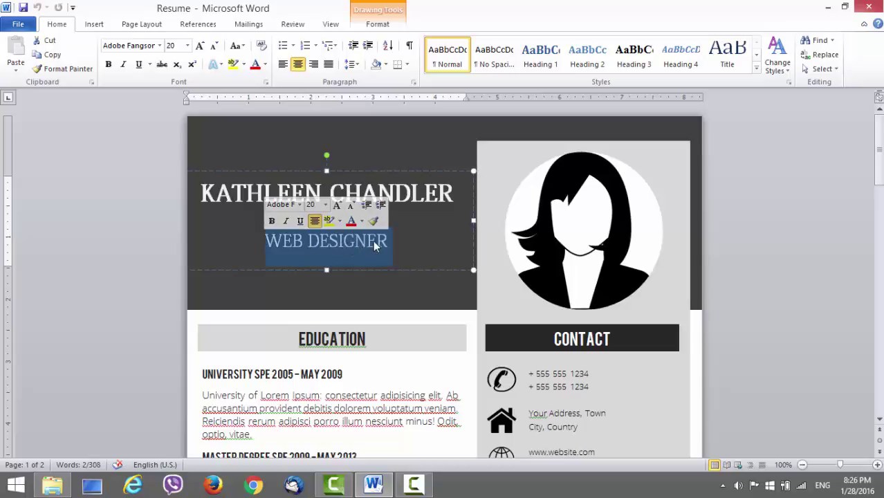
# - Fill the round portrait placeholder with picture file 11, the man in a suit
pyautogui.click(593, 239)
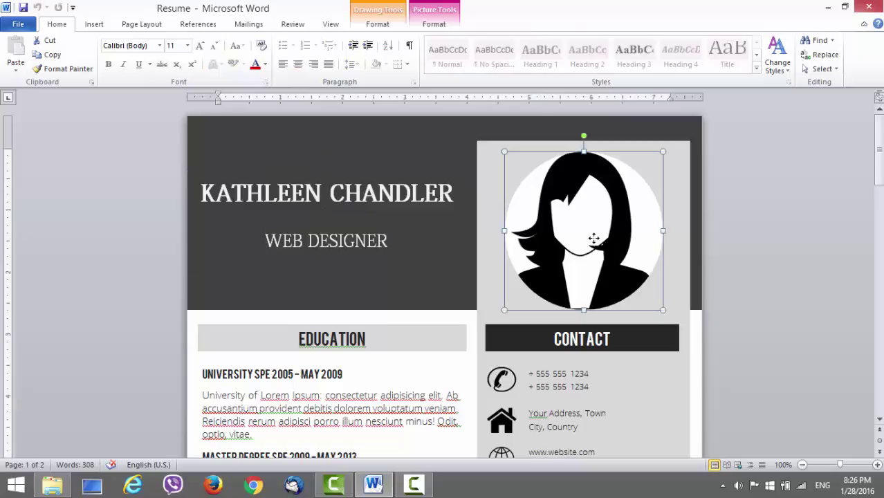
pyautogui.click(391, 26)
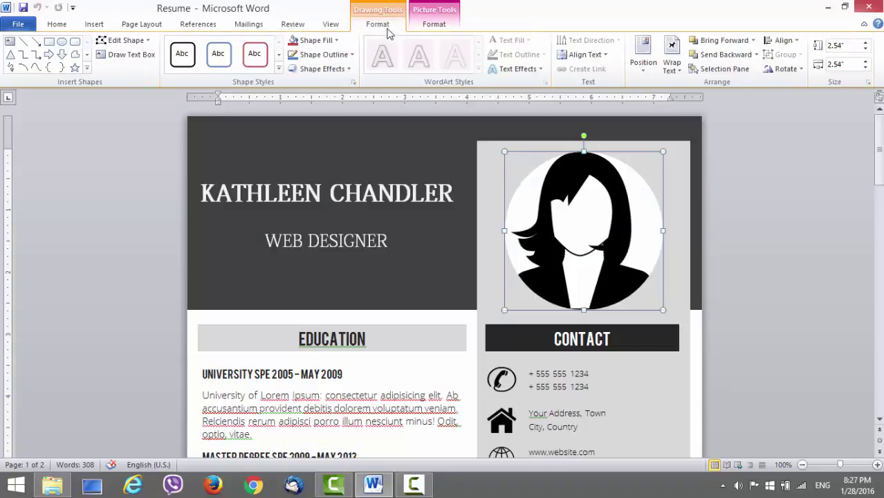
pyautogui.click(337, 42)
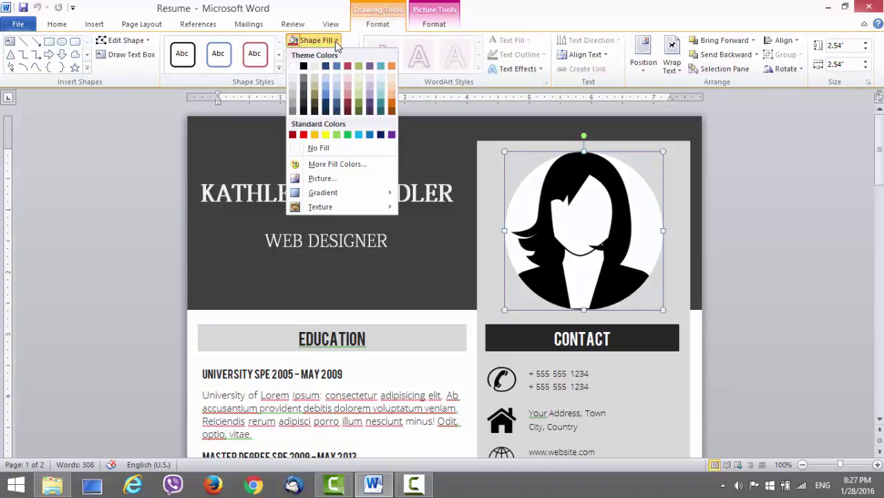
pyautogui.click(336, 180)
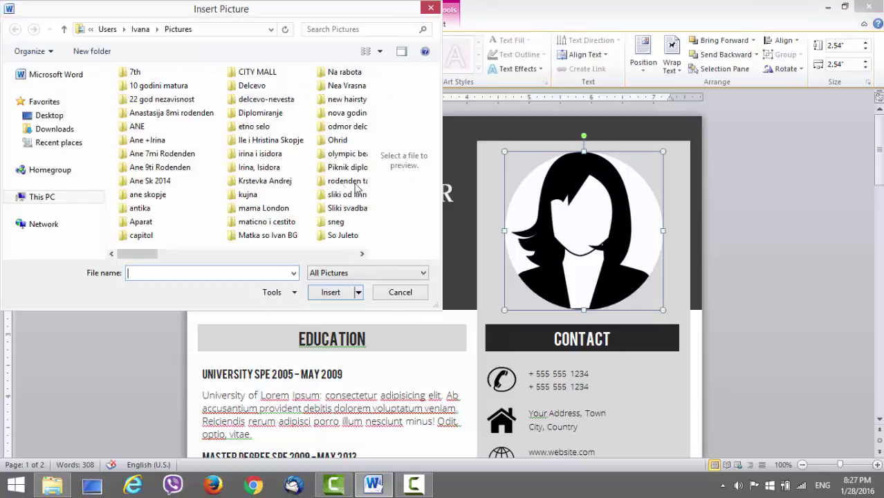
pyautogui.write('1')
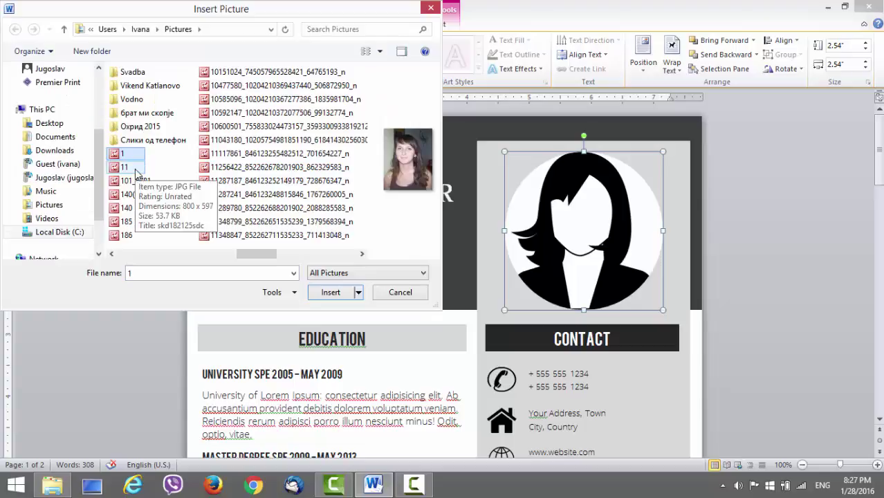
pyautogui.click(132, 169)
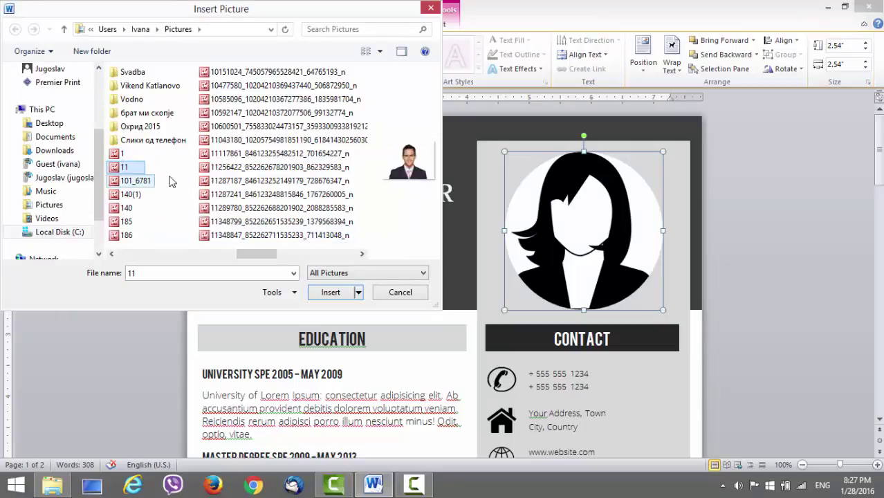
pyautogui.click(326, 292)
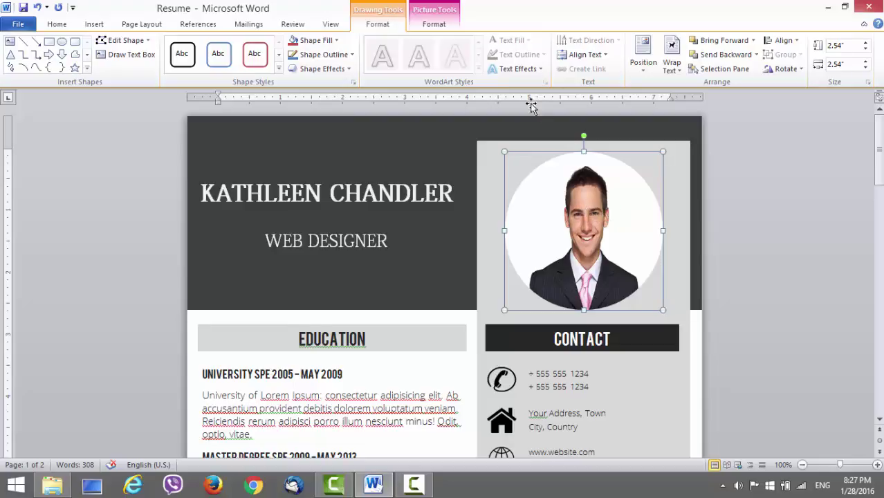
# - Fit the photo to the circle, then drag its crop corners outward to enlarge it
pyautogui.click(434, 25)
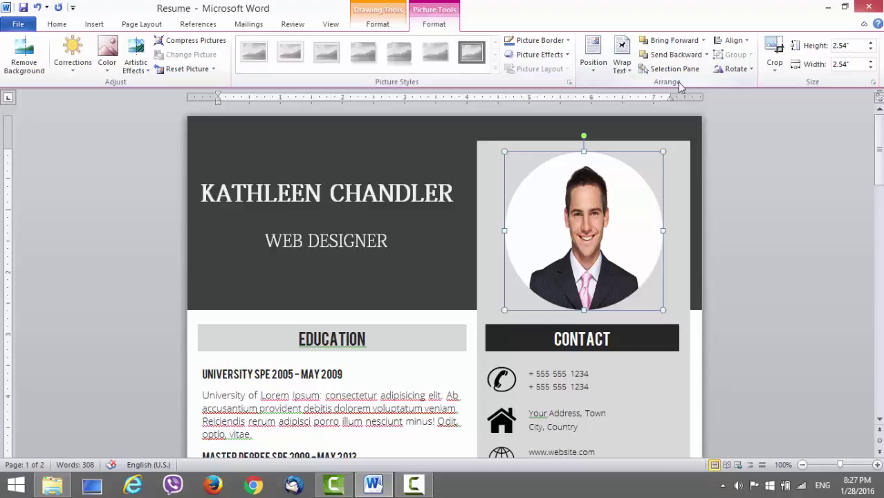
pyautogui.click(775, 73)
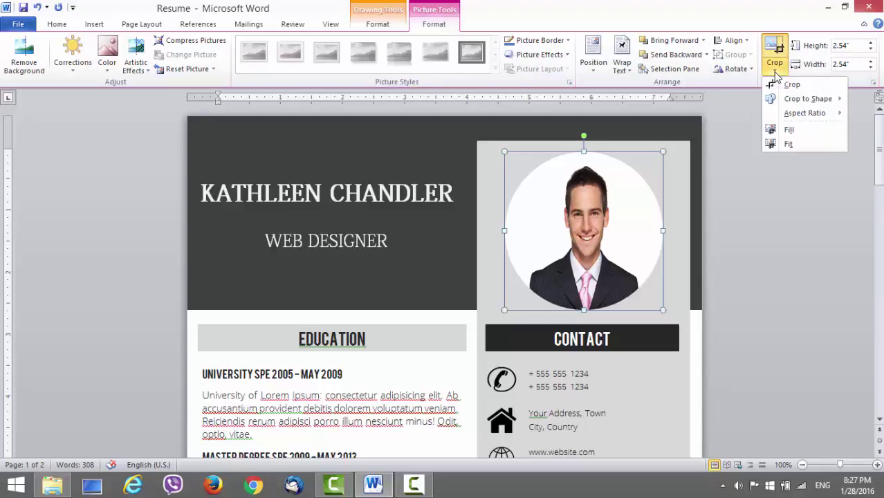
pyautogui.click(789, 144)
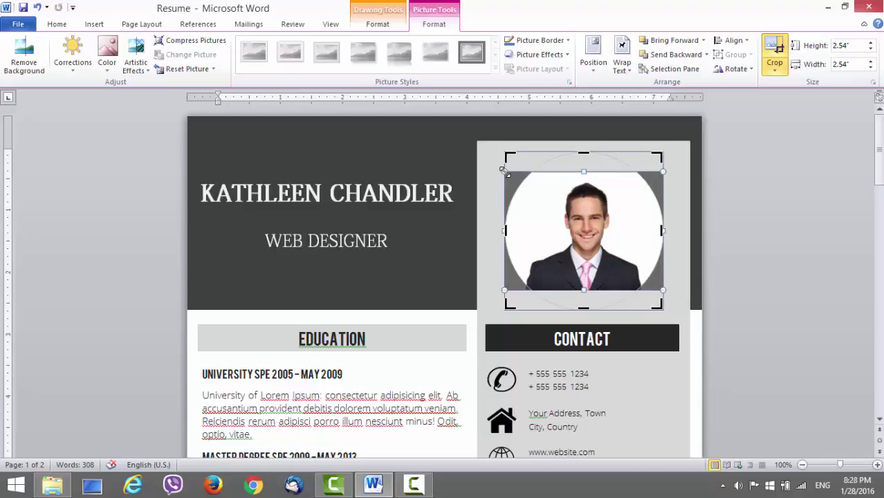
pyautogui.moveTo(503, 170); pyautogui.dragTo(472, 151)
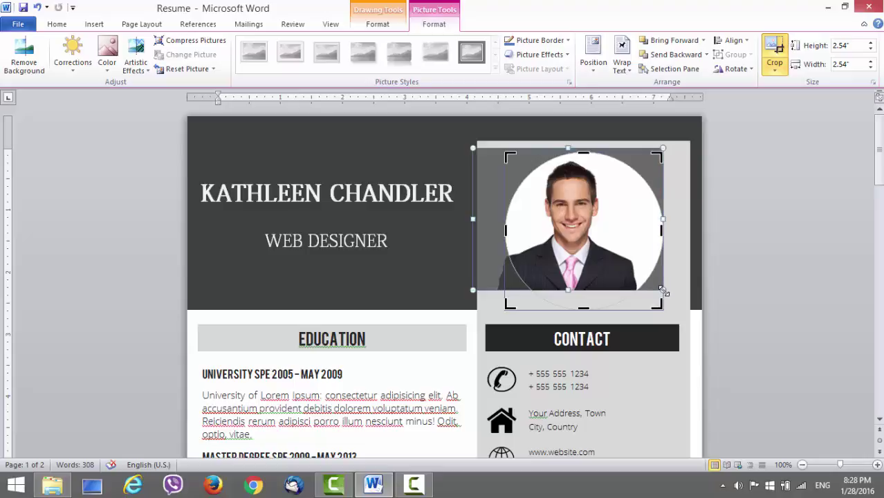
pyautogui.moveTo(663, 292); pyautogui.dragTo(689, 312)
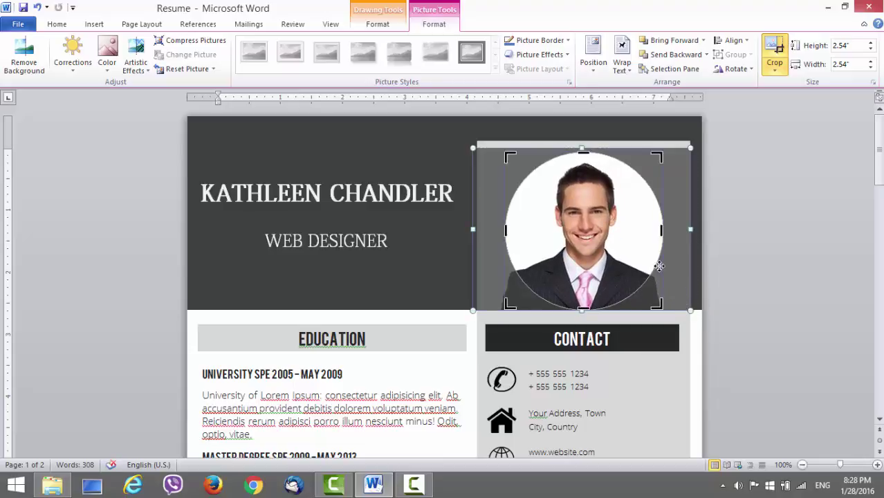
pyautogui.click(771, 55)
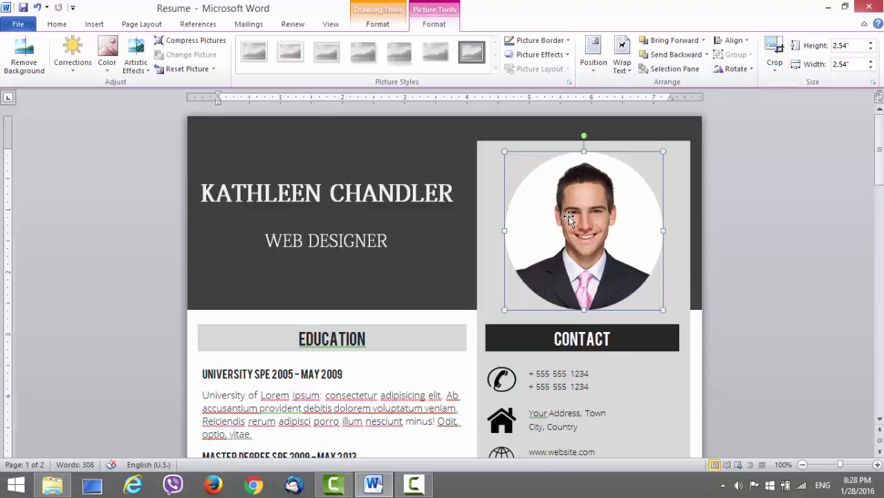
pyautogui.scroll(-2, 568, 216)
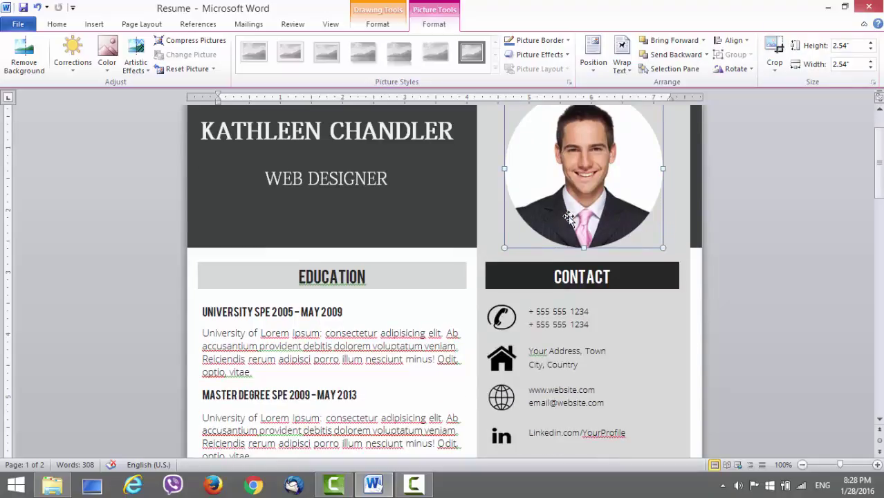
pyautogui.scroll(-2, 568, 217)
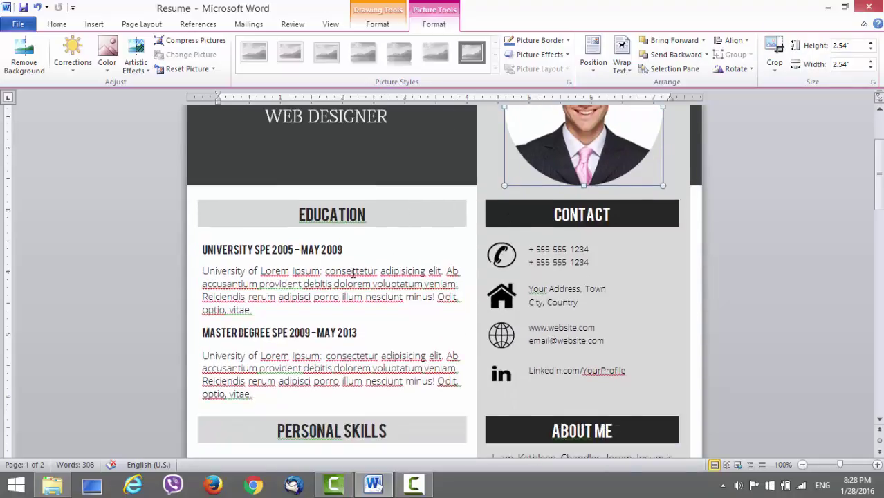
pyautogui.scroll(-1, 349, 259)
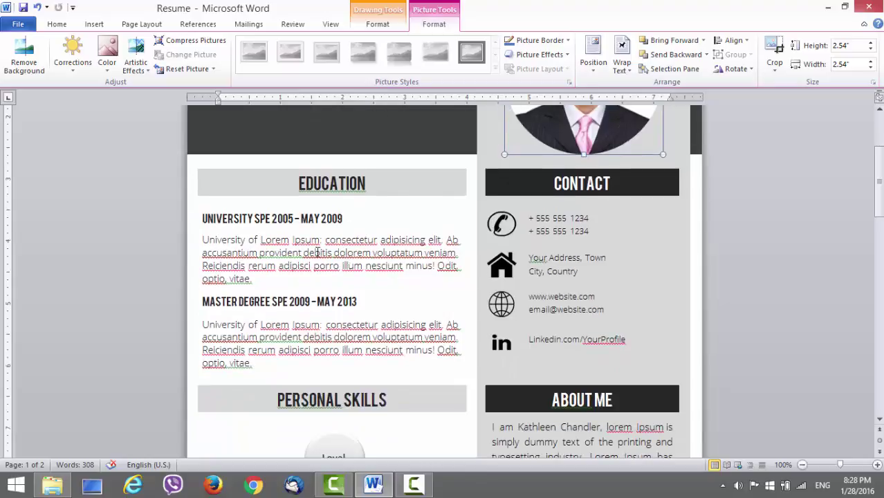
pyautogui.moveTo(372, 254); pyautogui.dragTo(283, 255)
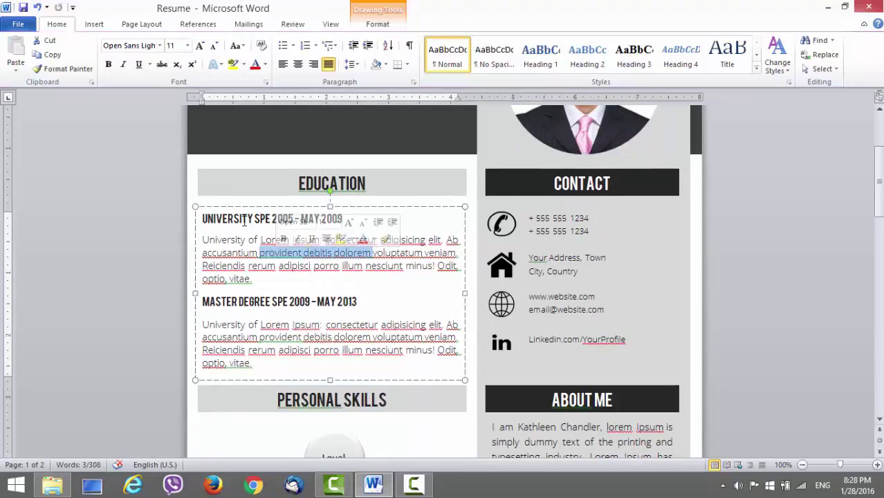
pyautogui.scroll(-4, 263, 218)
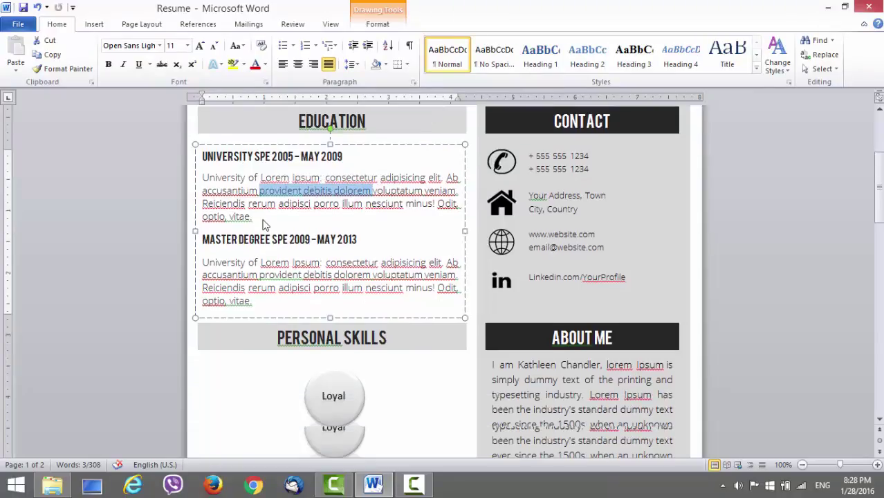
pyautogui.scroll(-2, 263, 219)
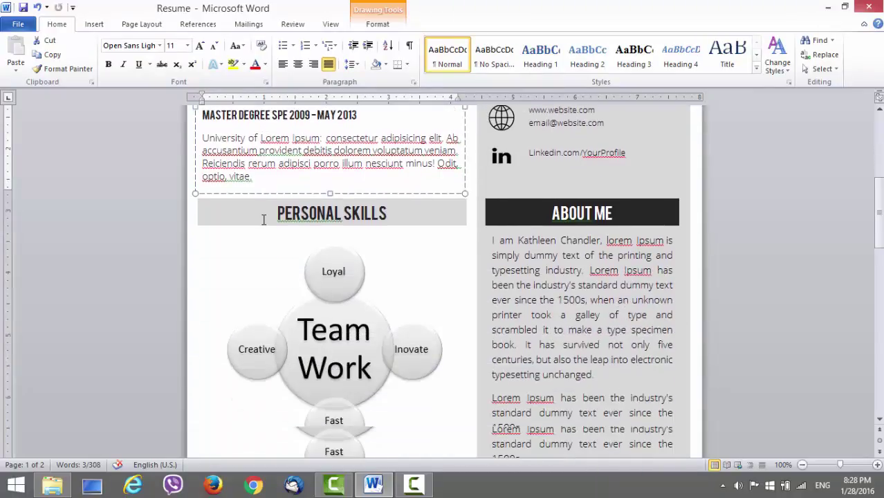
pyautogui.scroll(-1, 258, 227)
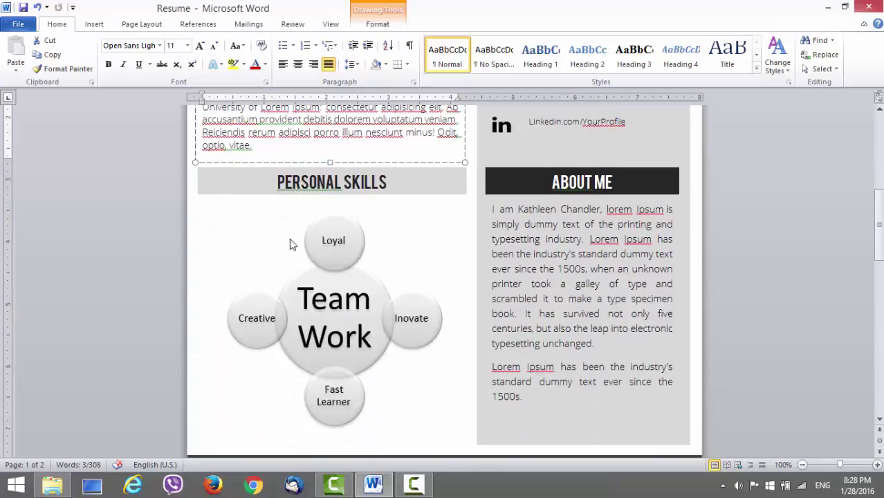
pyautogui.click(333, 242)
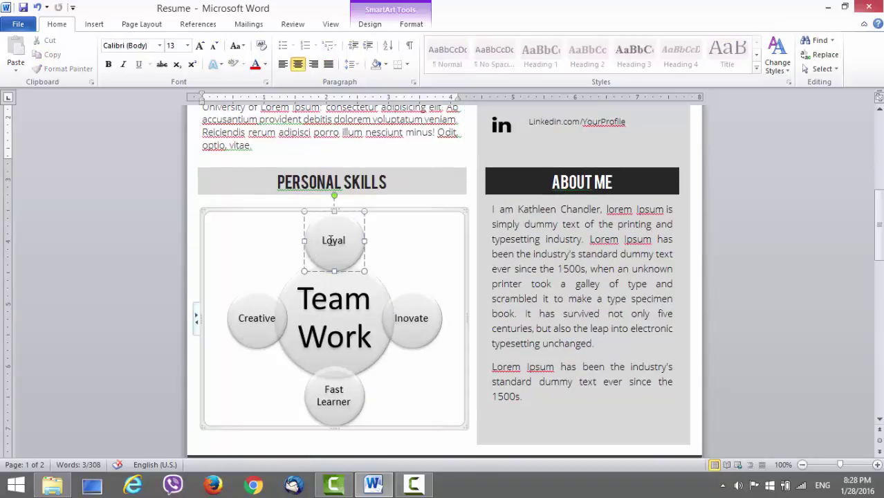
pyautogui.click(327, 240)
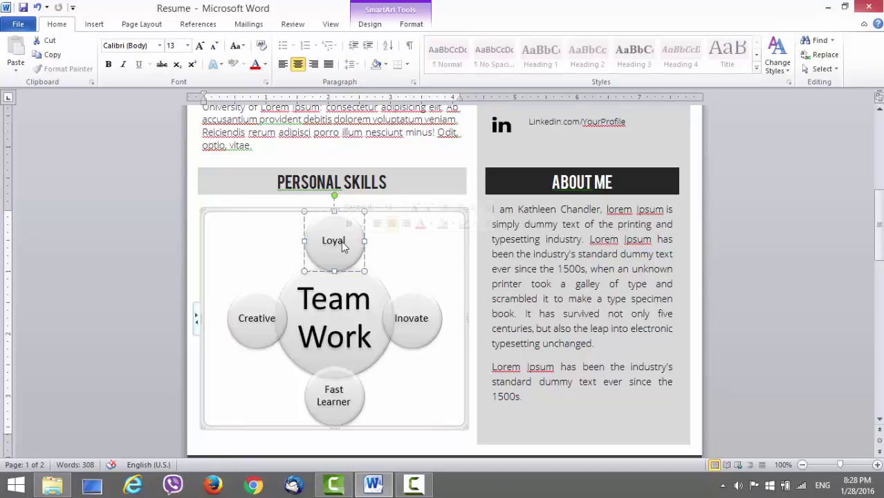
pyautogui.click(409, 318)
pyautogui.click(341, 305)
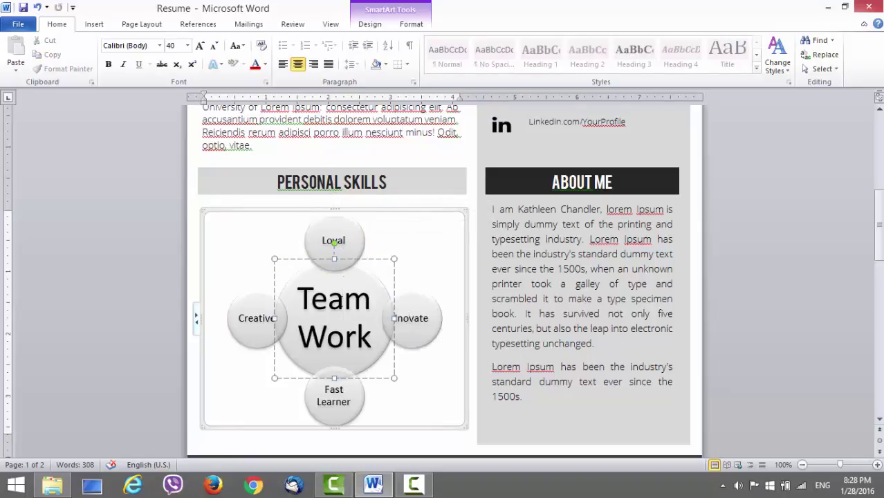
pyautogui.scroll(2, 349, 313)
pyautogui.scroll(4, 349, 313)
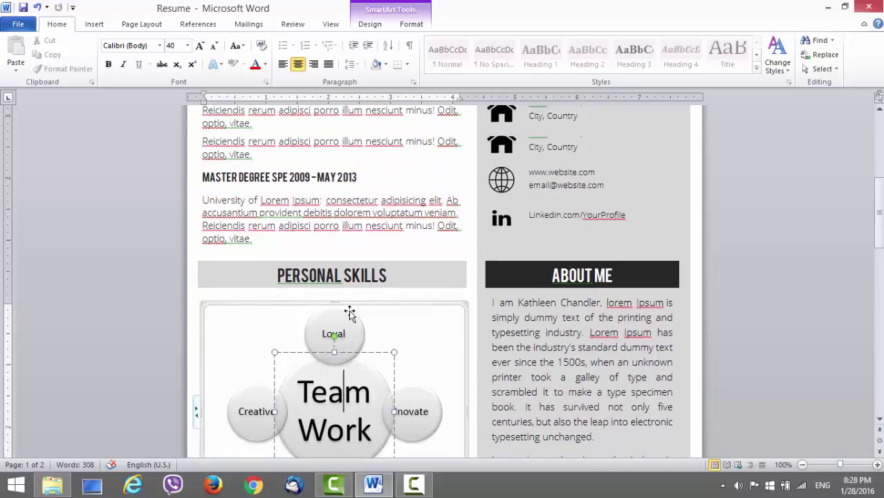
pyautogui.scroll(1, 351, 312)
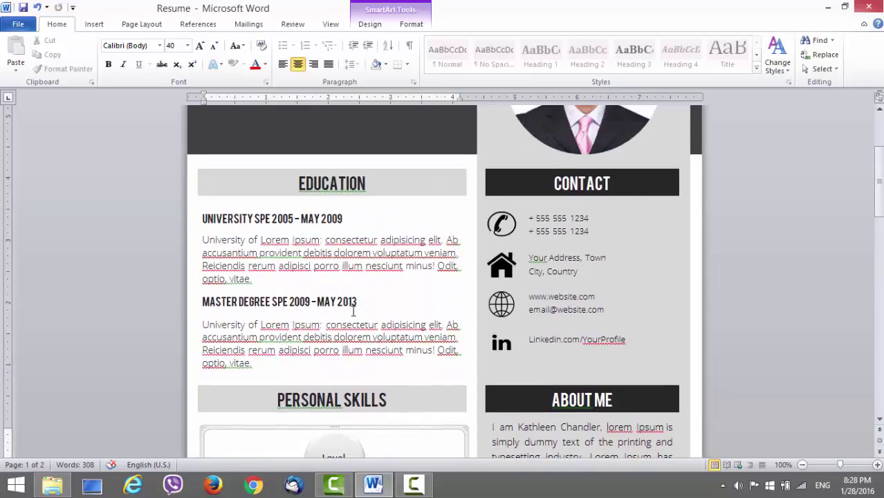
pyautogui.click(537, 220)
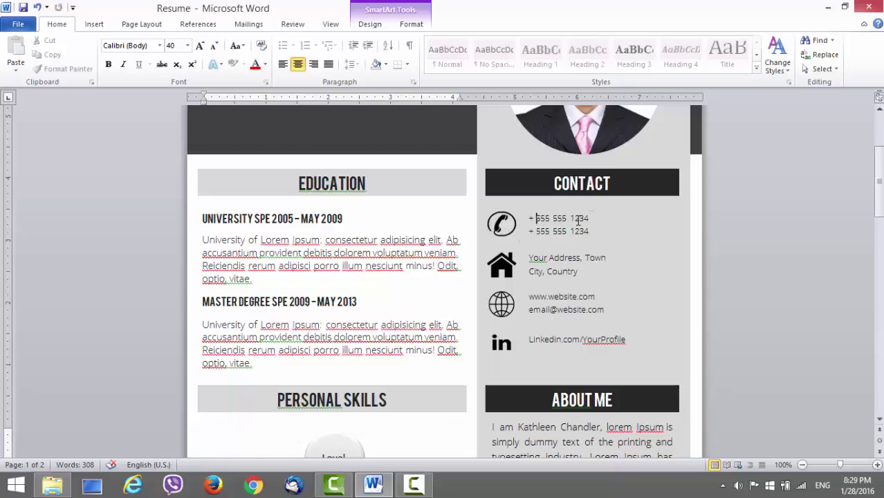
pyautogui.moveTo(537, 218)
pyautogui.mouseDown()
pyautogui.moveTo(589, 219)
pyautogui.moveTo(536, 231)
pyautogui.mouseUp()
pyautogui.moveTo(529, 271); pyautogui.dragTo(555, 275)
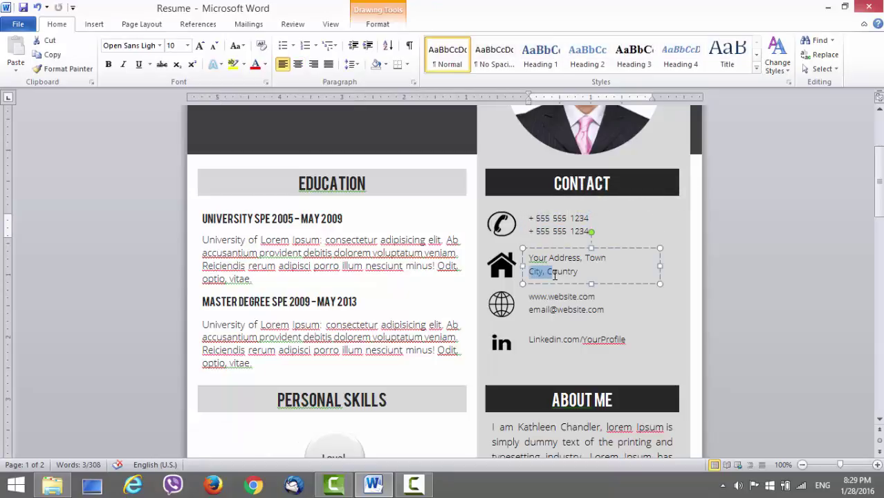
pyautogui.click(595, 339)
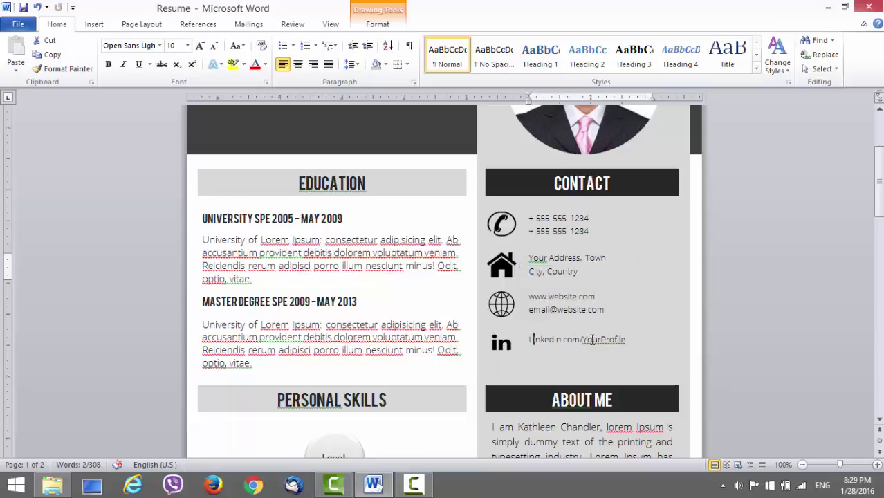
pyautogui.tripleClick(596, 340)
pyautogui.scroll(-3, 567, 343)
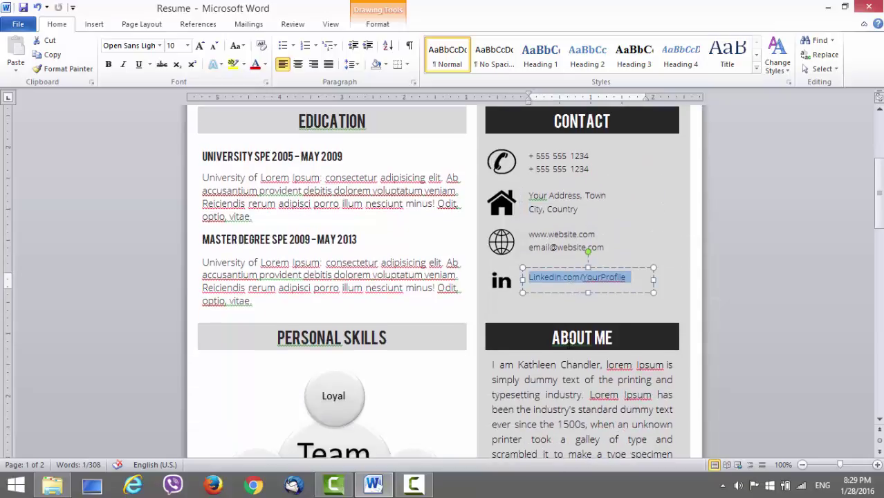
pyautogui.scroll(-3, 491, 271)
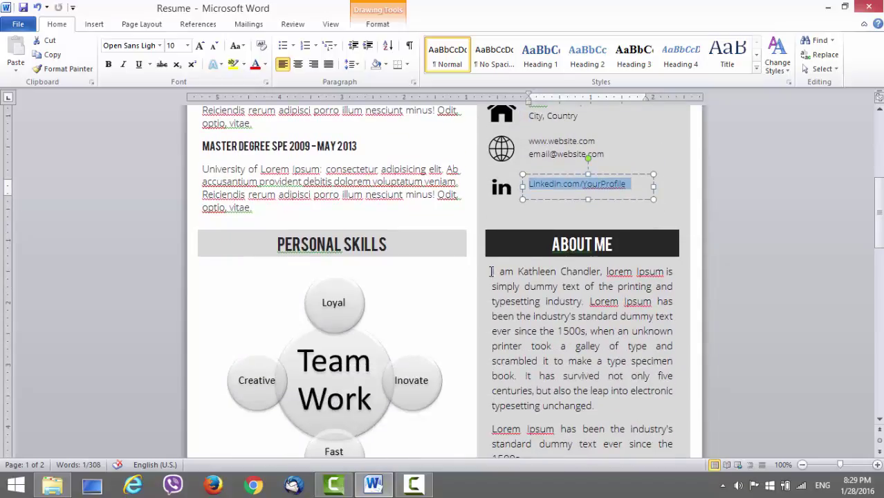
pyautogui.moveTo(491, 272); pyautogui.dragTo(626, 387)
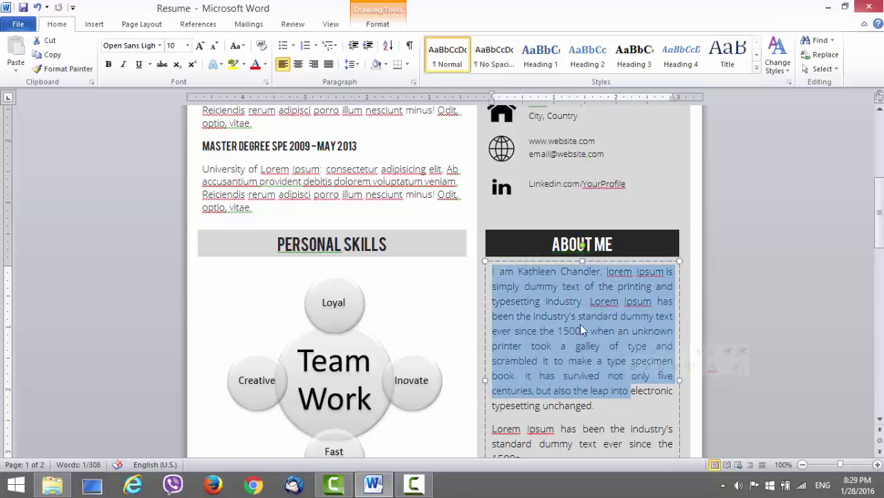
pyautogui.scroll(-3, 578, 323)
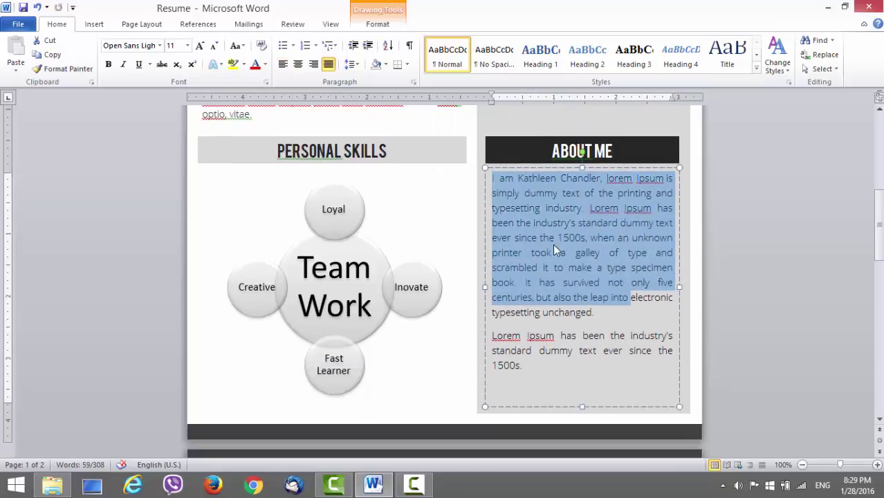
pyautogui.scroll(-4, 553, 247)
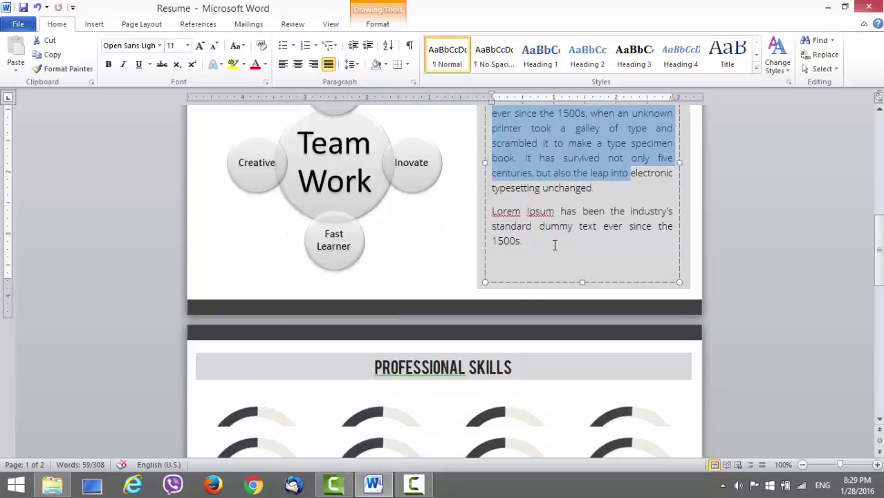
pyautogui.scroll(-3, 554, 245)
pyautogui.scroll(-2, 554, 245)
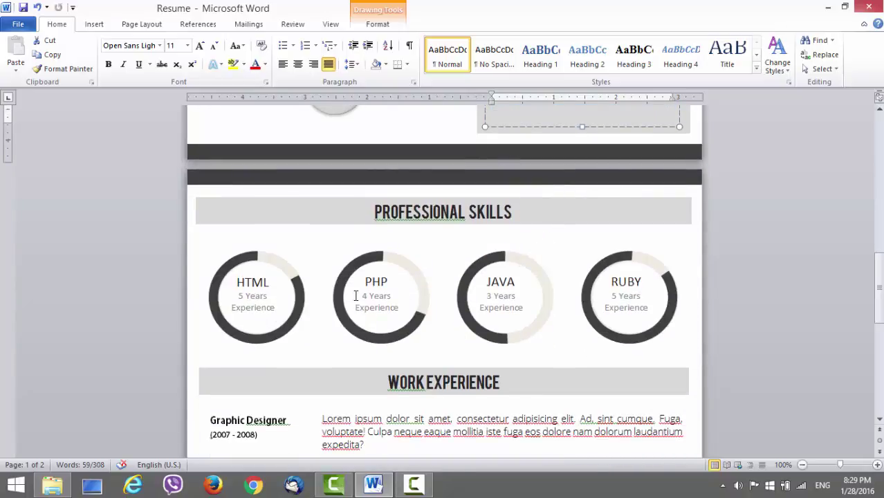
pyautogui.click(253, 281)
pyautogui.click(254, 282)
pyautogui.moveTo(269, 283); pyautogui.dragTo(273, 312)
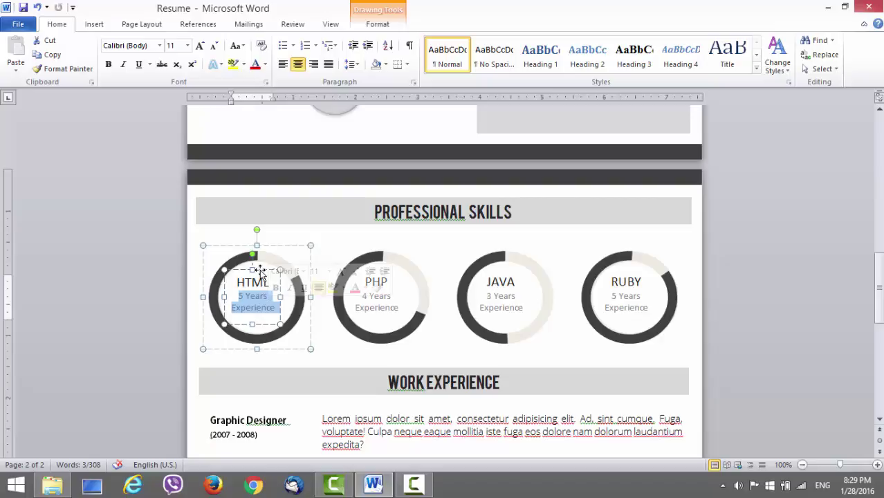
pyautogui.click(259, 269)
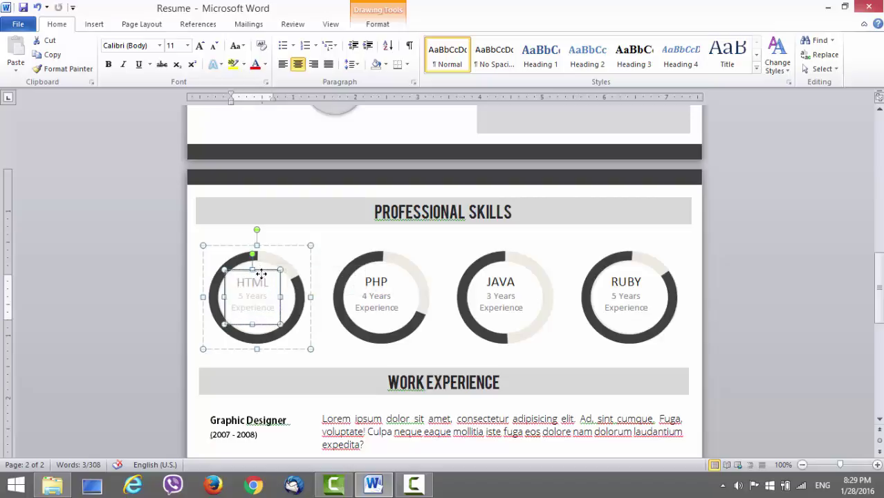
pyautogui.moveTo(262, 275); pyautogui.dragTo(267, 289)
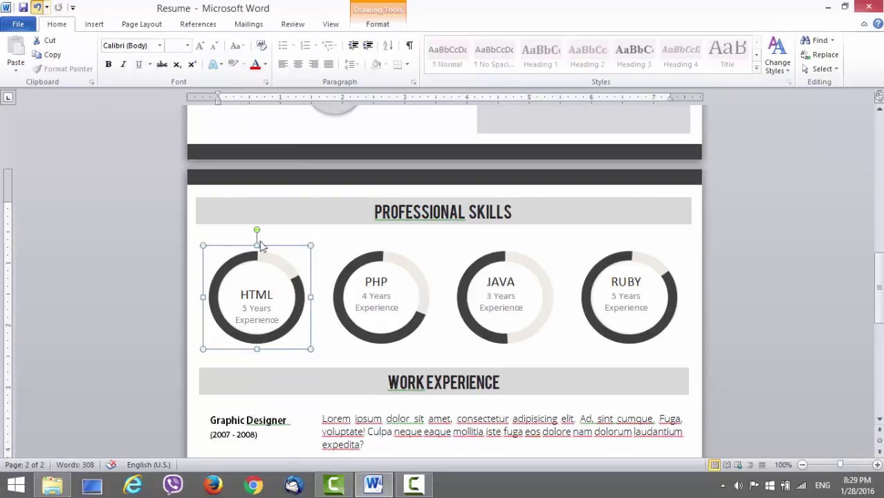
pyautogui.hotkey('ctrl', 'z')
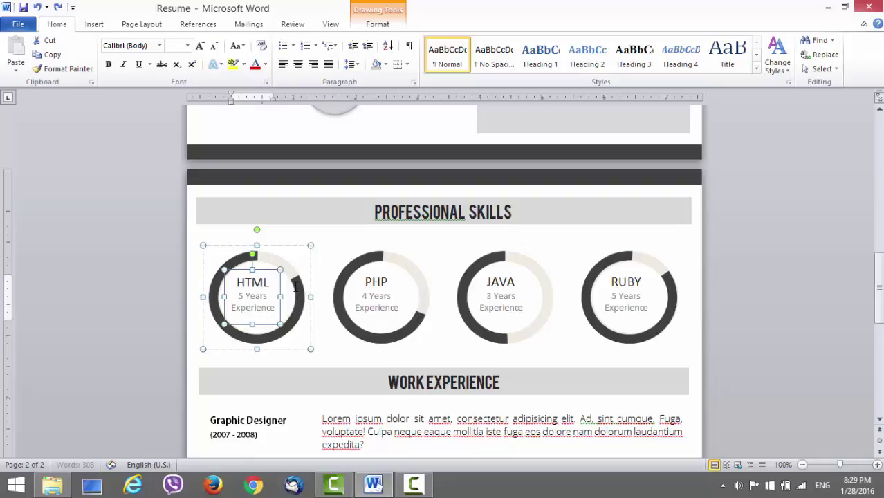
# - Drag the HTML ring arc's adjustment handle so the dark arc is nearly closed
pyautogui.click(297, 287)
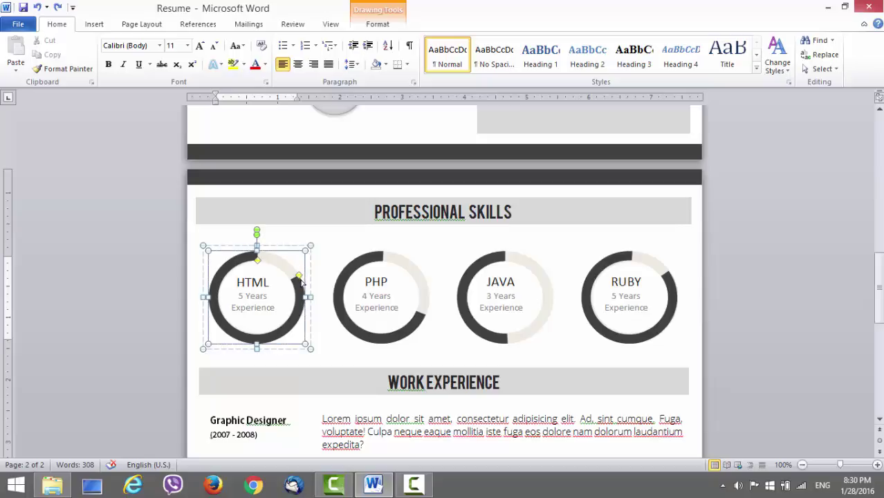
pyautogui.moveTo(305, 317); pyautogui.dragTo(302, 312)
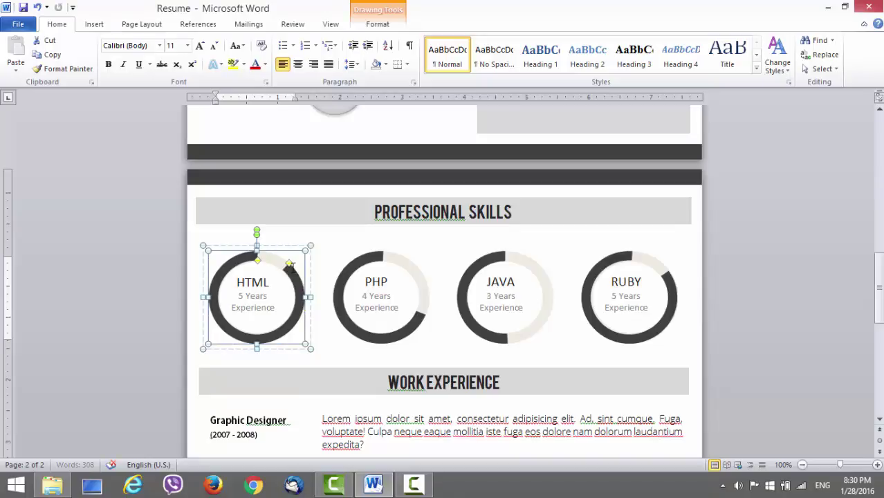
pyautogui.click(374, 282)
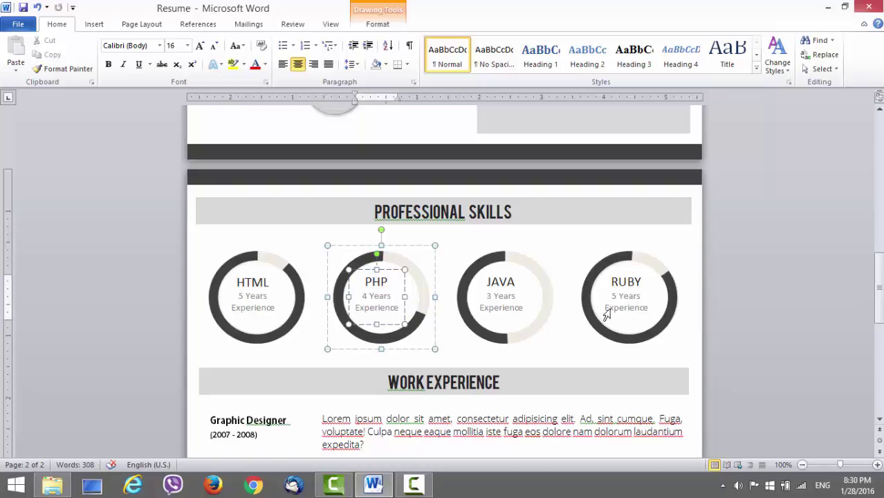
# - Scroll past Work Experience to the English, German and French language bars above Awards
pyautogui.scroll(-3, 377, 281)
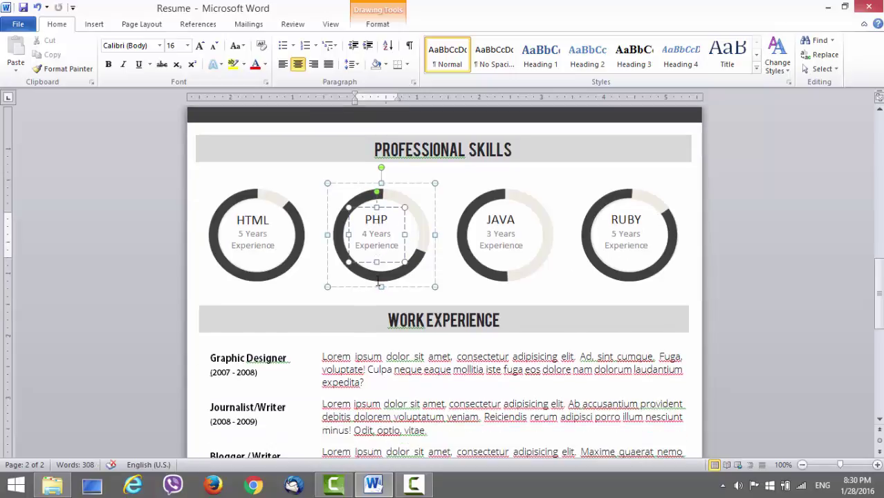
pyautogui.scroll(-2, 376, 281)
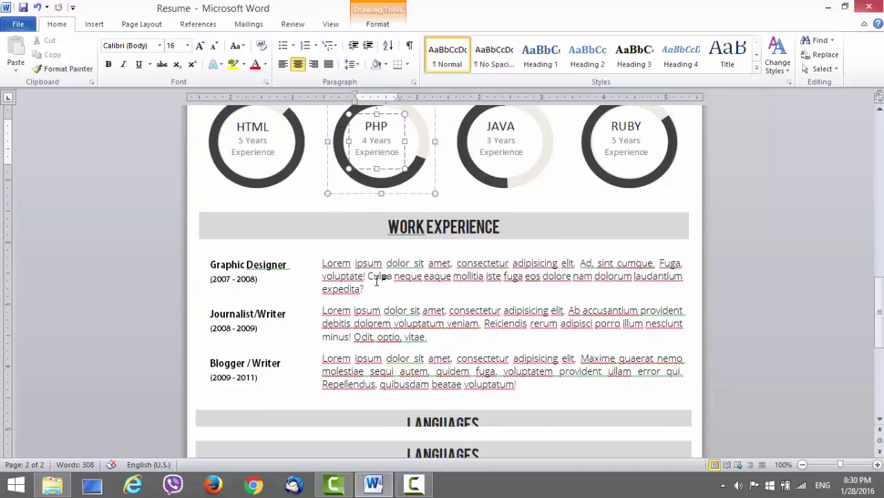
pyautogui.click(394, 228)
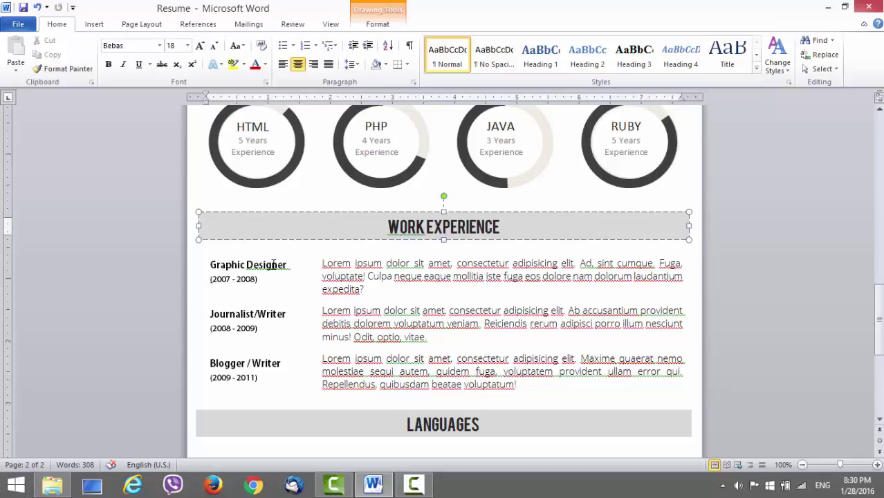
pyautogui.moveTo(355, 263); pyautogui.dragTo(498, 264)
pyautogui.scroll(-2, 368, 292)
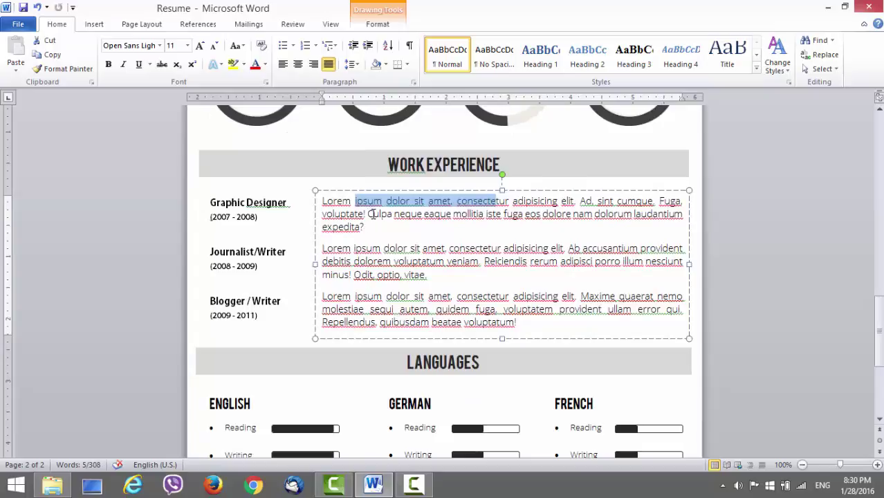
pyautogui.scroll(-4, 374, 219)
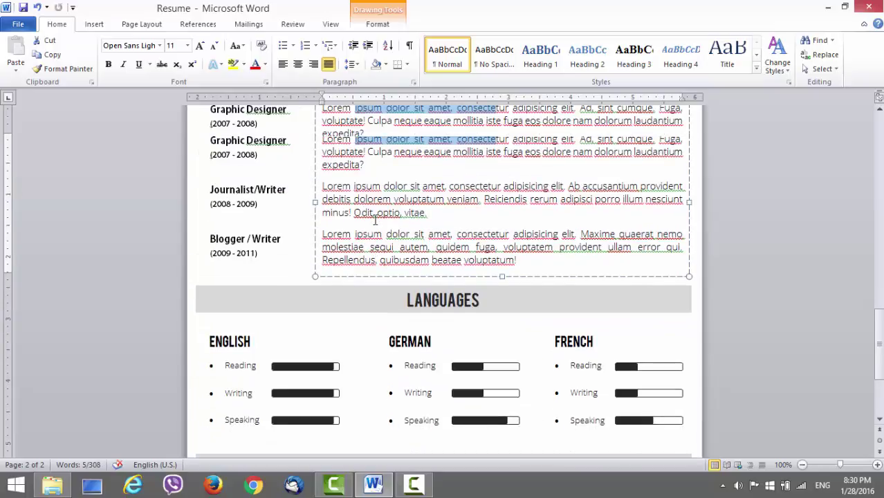
pyautogui.scroll(-1, 377, 225)
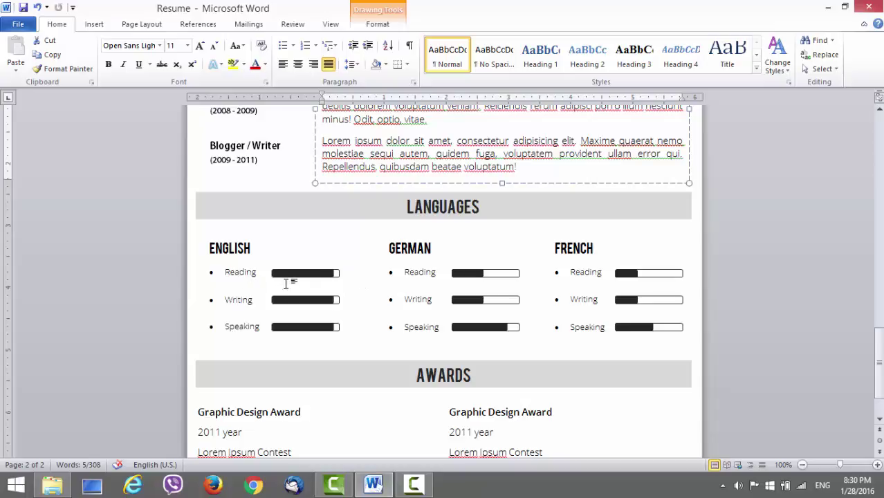
pyautogui.click(428, 249)
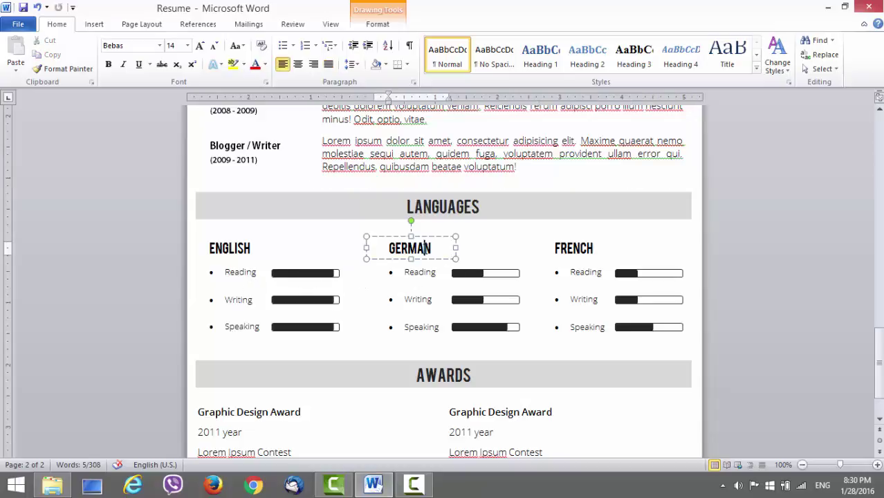
pyautogui.moveTo(422, 249)
pyautogui.mouseDown()
pyautogui.moveTo(398, 251)
pyautogui.moveTo(409, 249)
pyautogui.mouseUp()
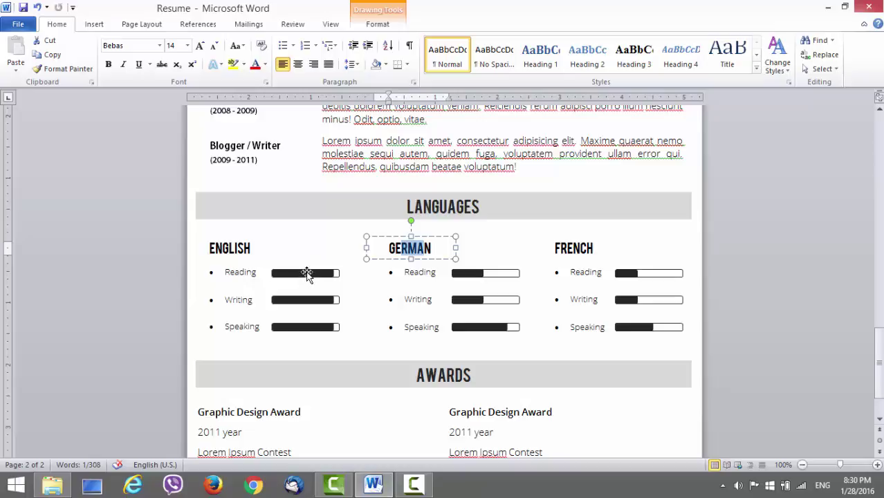
pyautogui.click(306, 273)
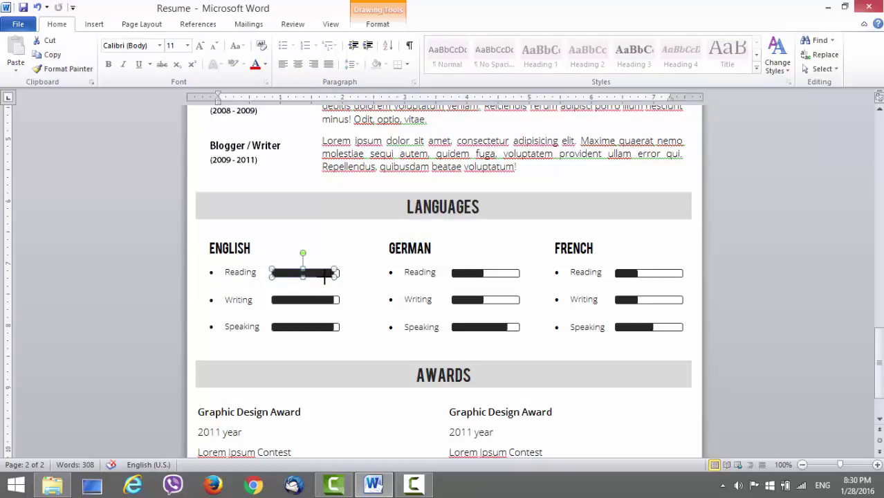
pyautogui.moveTo(336, 273); pyautogui.dragTo(318, 274)
pyautogui.hotkey('ctrl', 'z')
pyautogui.scroll(-2, 329, 276)
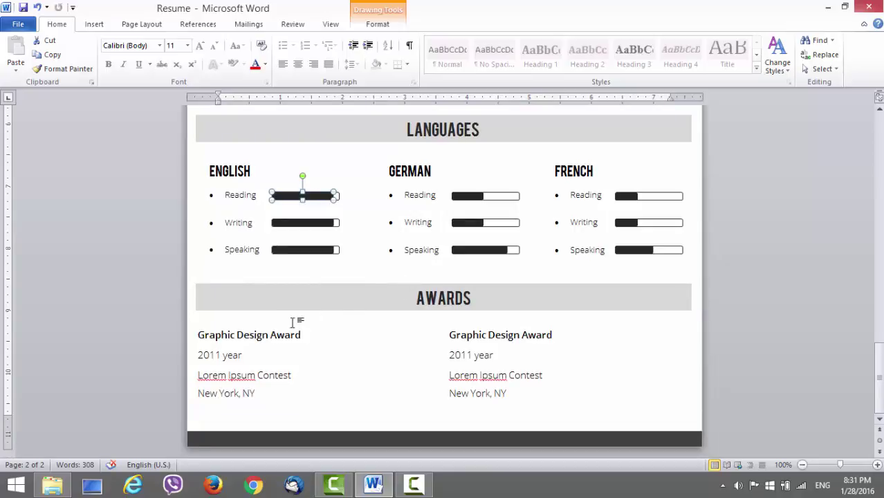
# - Select text in the first award, then open References from the A4 Format folder window
pyautogui.moveTo(290, 337); pyautogui.dragTo(243, 338)
pyautogui.moveTo(231, 374); pyautogui.dragTo(258, 372)
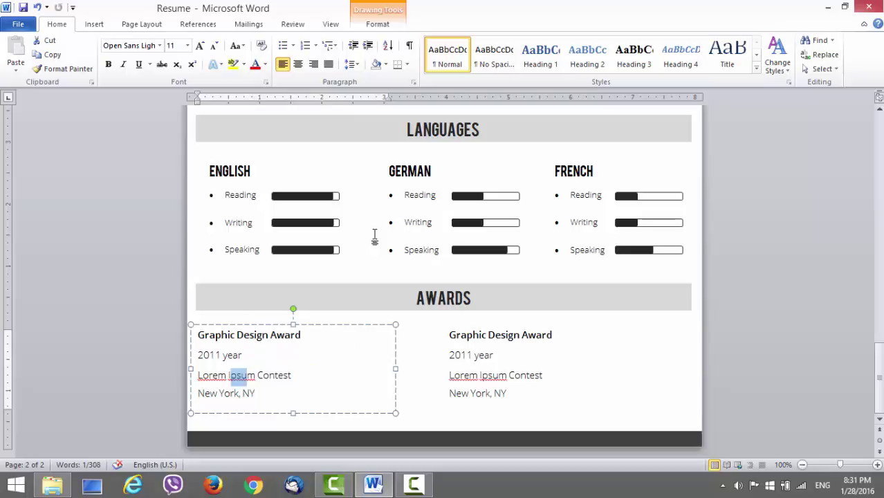
pyautogui.moveTo(68, 489)
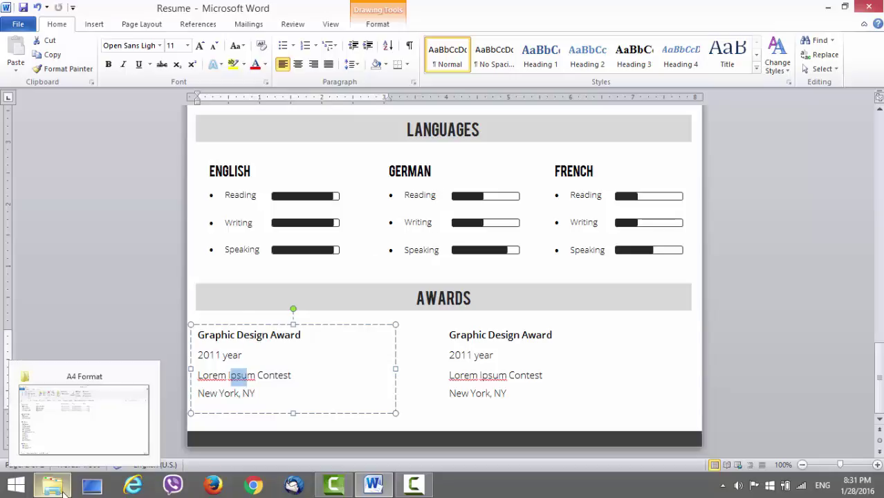
pyautogui.click(55, 437)
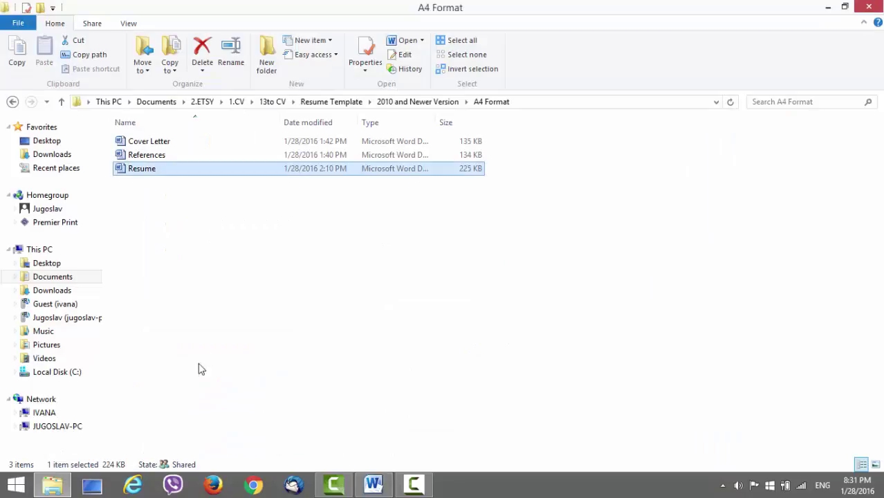
pyautogui.click(158, 155)
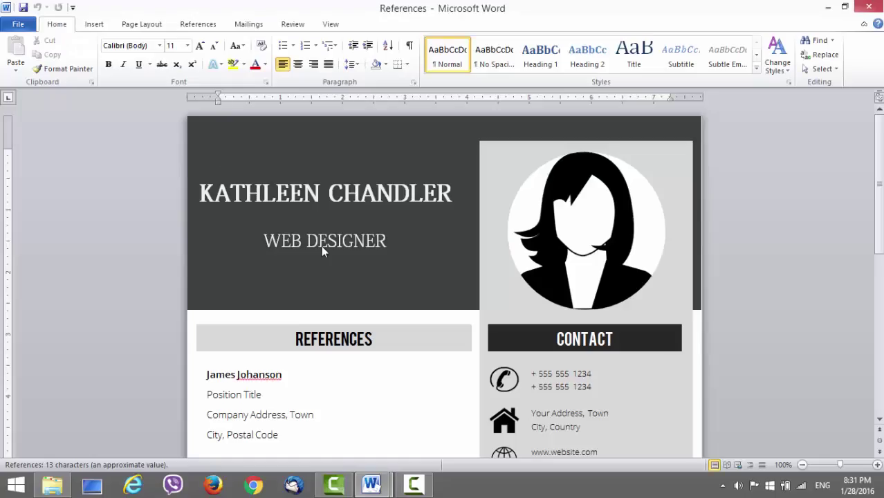
# - Scroll through the References page and select the first reference's name
pyautogui.scroll(-4, 322, 248)
pyautogui.scroll(-5, 322, 247)
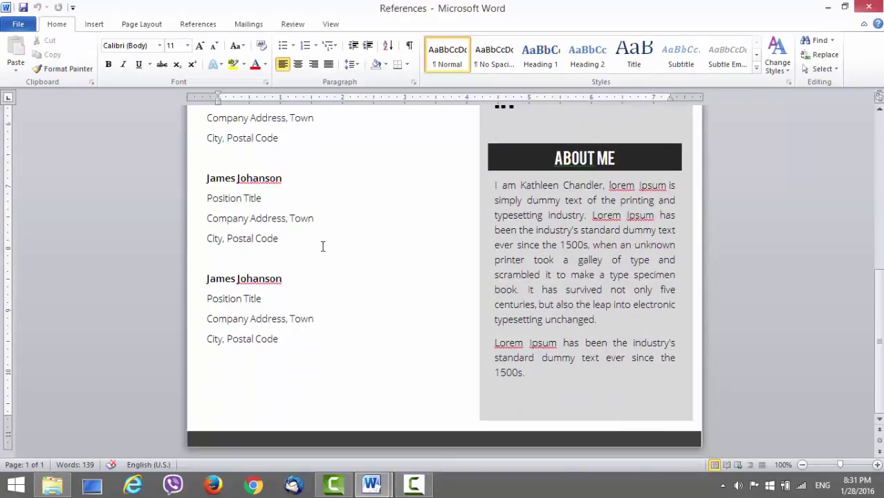
pyautogui.scroll(9, 322, 246)
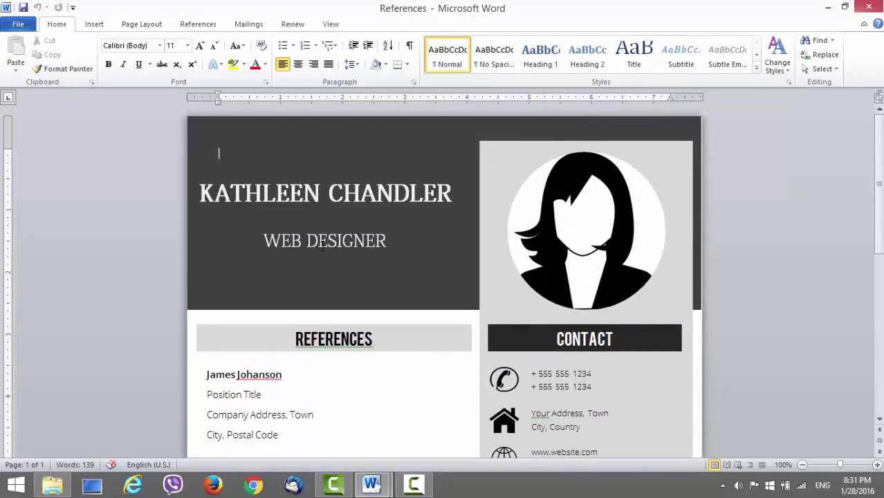
pyautogui.scroll(-4, 322, 248)
pyautogui.doubleClick(212, 250)
# - Open the Cover Letter document from the A4 Format folder
pyautogui.scroll(-5, 257, 307)
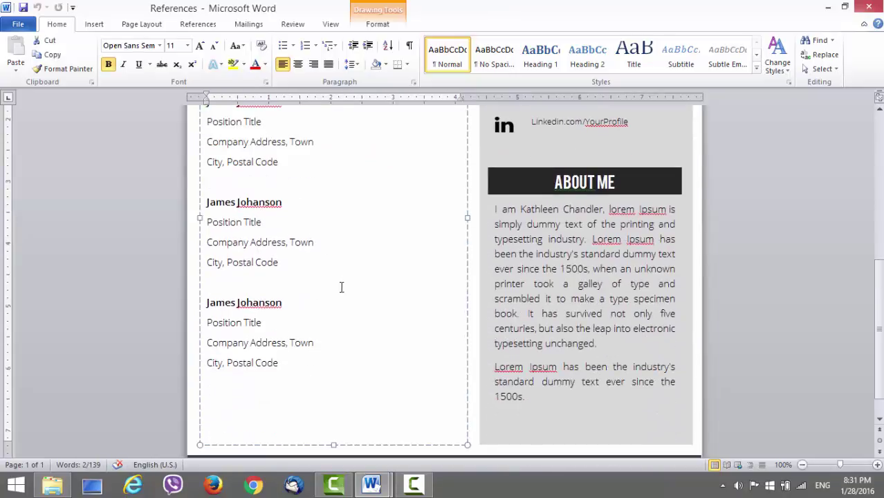
pyautogui.scroll(-1, 278, 252)
pyautogui.scroll(6, 280, 255)
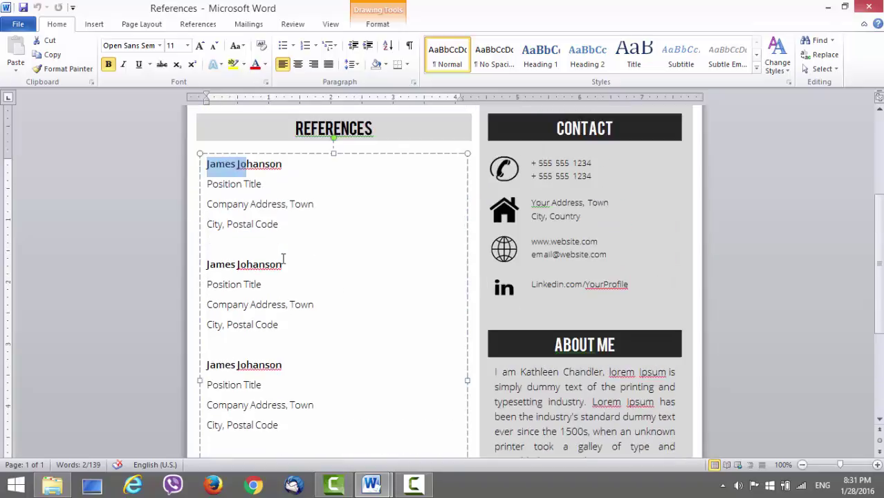
pyautogui.scroll(4, 280, 235)
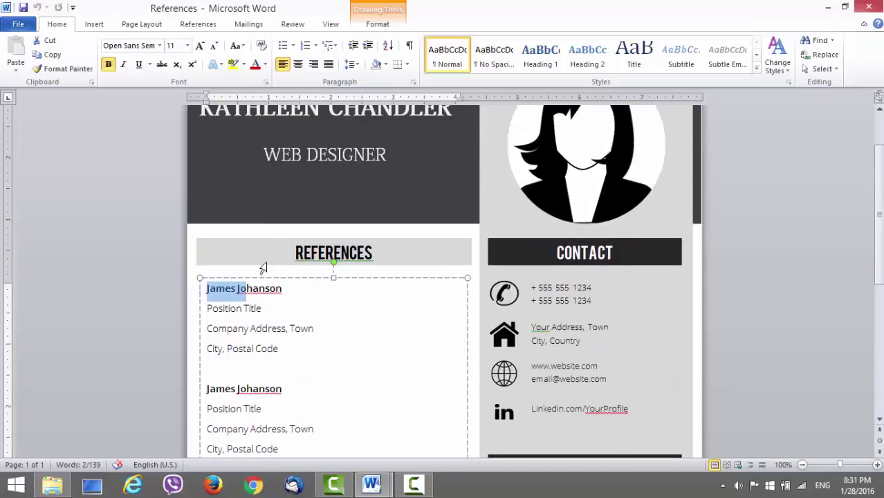
pyautogui.click(59, 484)
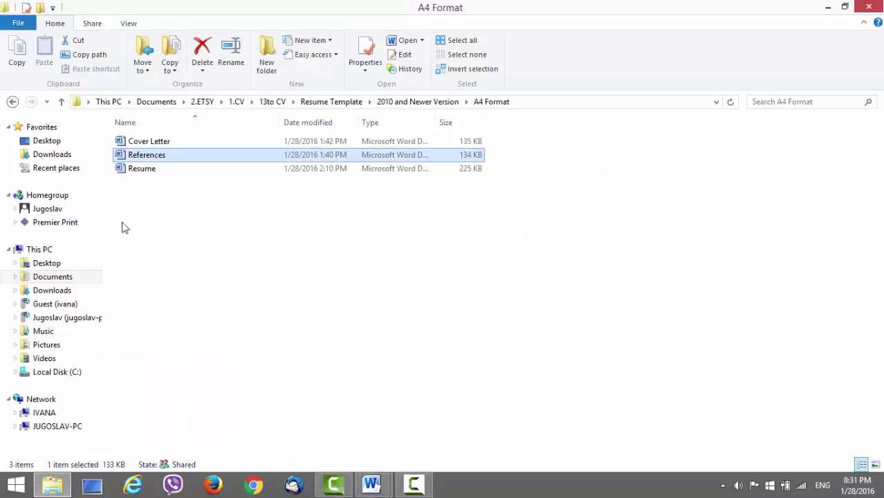
pyautogui.click(152, 142)
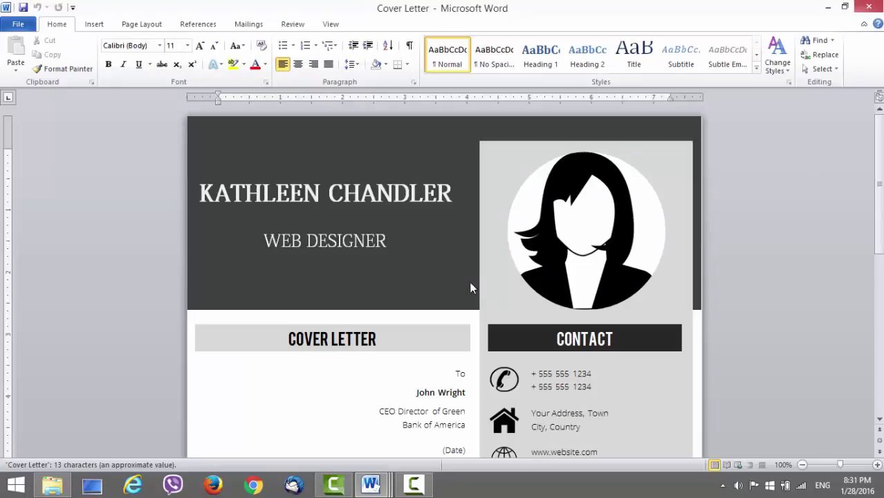
pyautogui.scroll(-6, 378, 274)
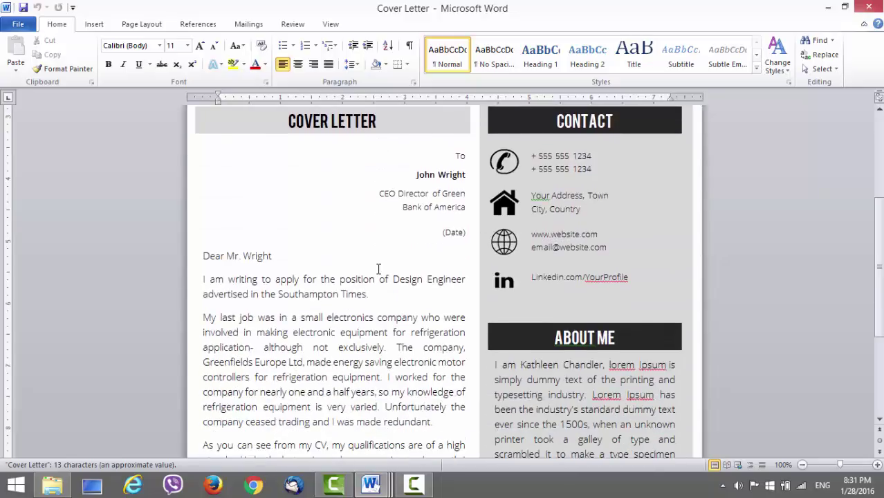
pyautogui.scroll(7, 377, 269)
pyautogui.click(553, 280)
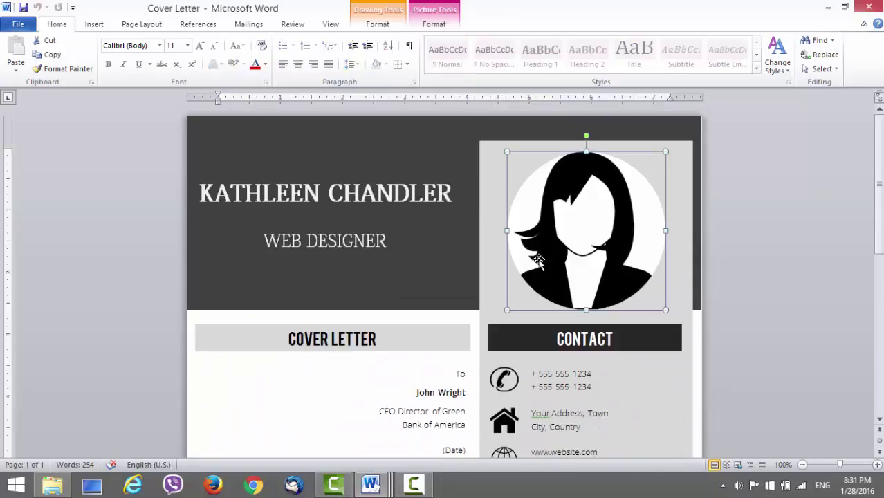
pyautogui.scroll(-1, 552, 280)
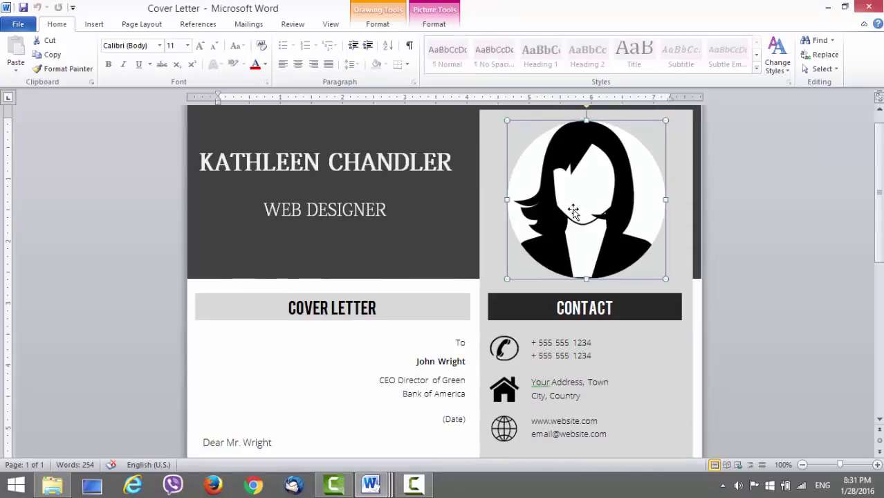
pyautogui.scroll(-2, 562, 213)
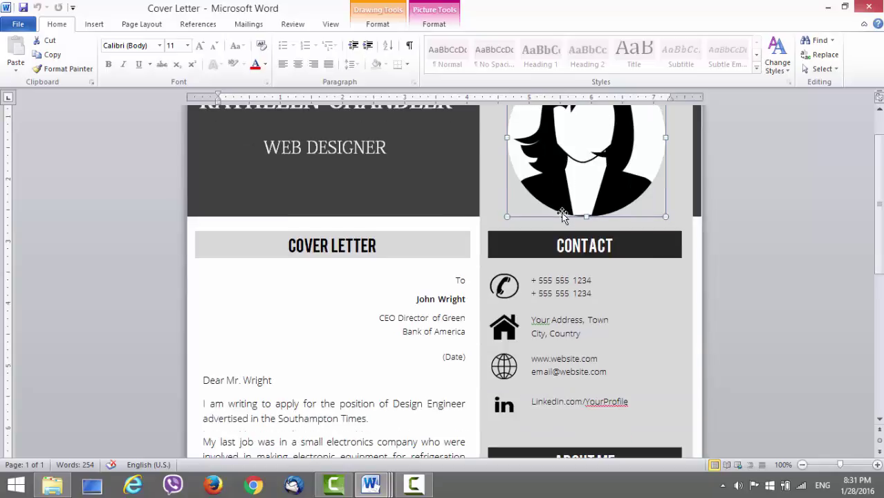
pyautogui.click(553, 280)
pyautogui.scroll(-6, 583, 303)
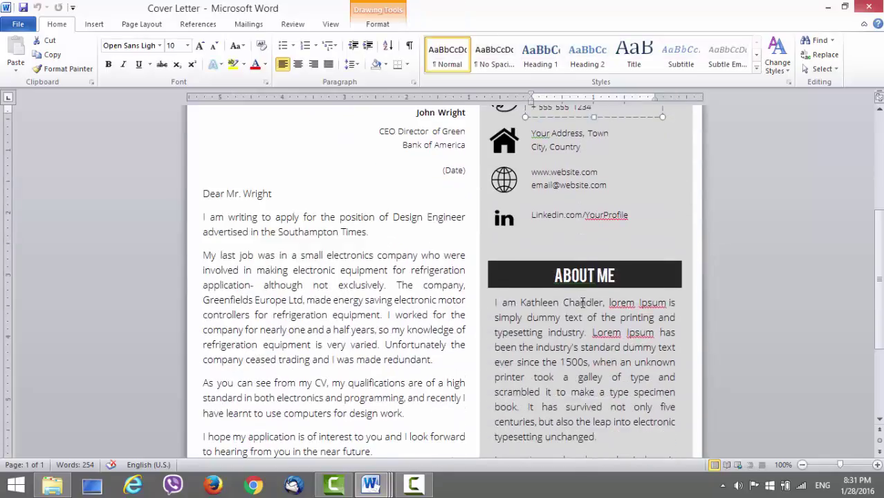
pyautogui.scroll(-4, 582, 302)
pyautogui.scroll(3, 325, 290)
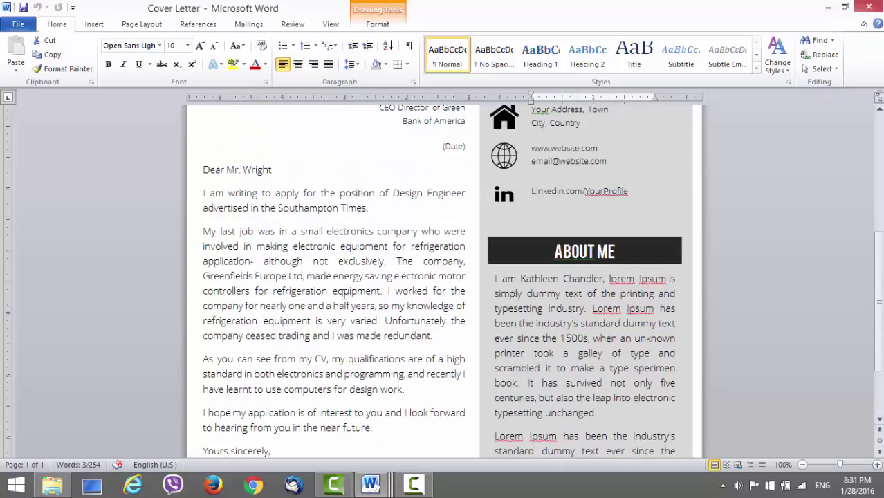